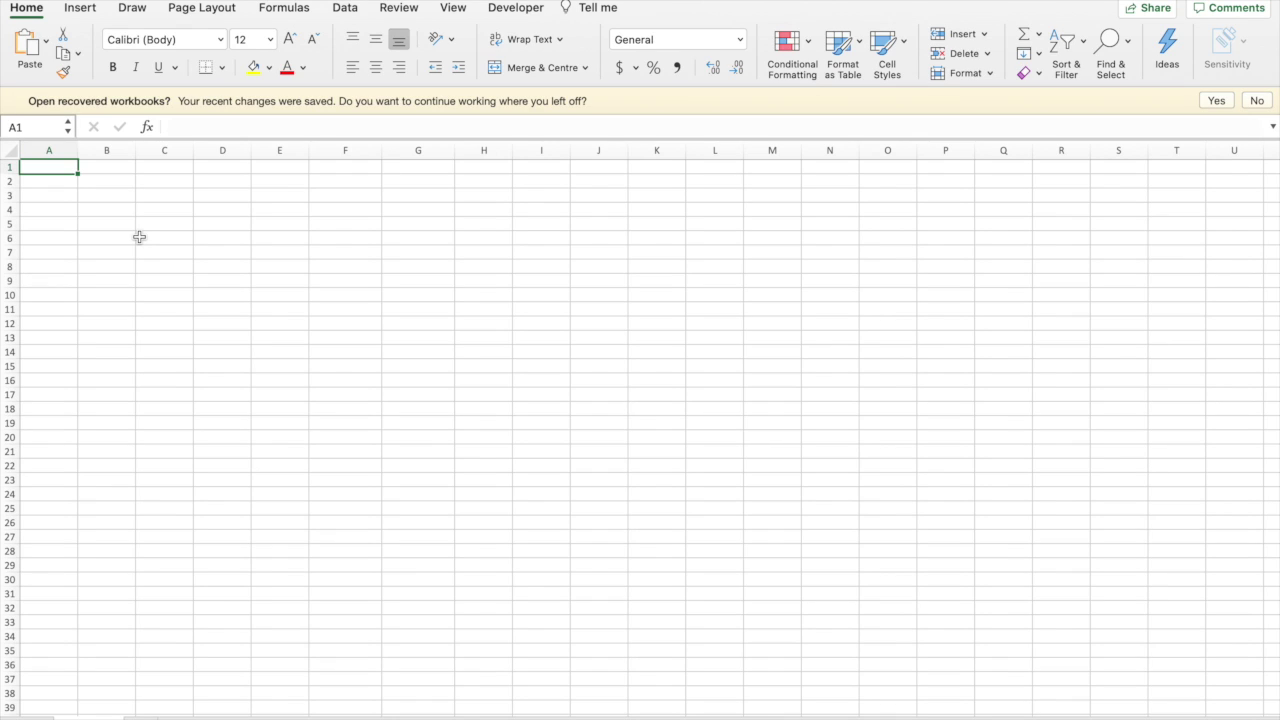
Enter Heads and Tails headings in B1:C1 and a Chance row of 50% each.
left_click(112, 167)
type("Heads")
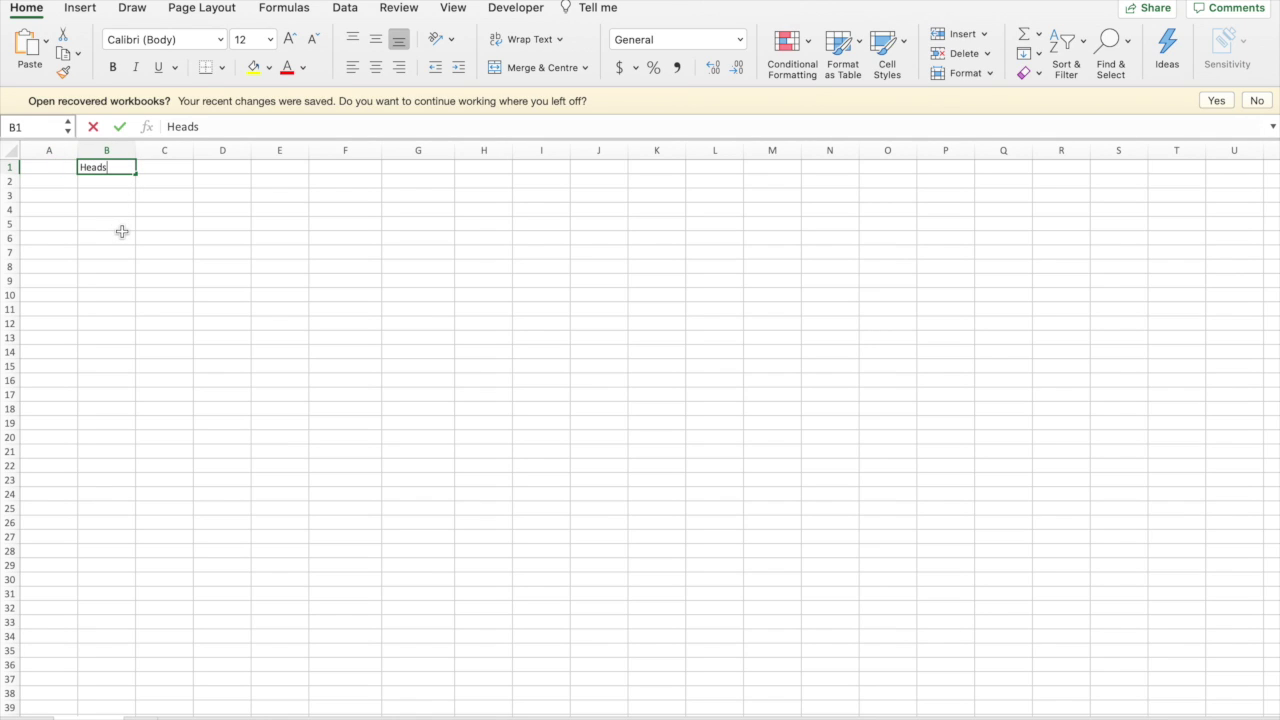
left_click(164, 167)
type("Tails")
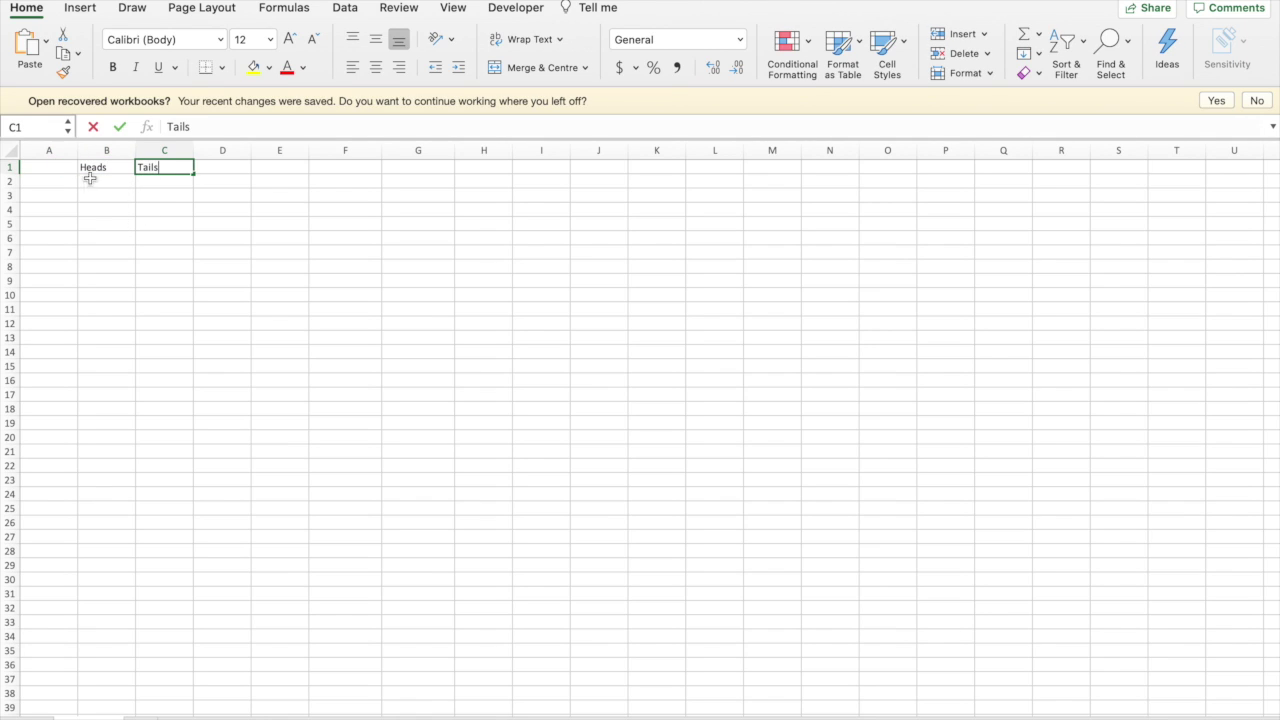
left_click(48, 181)
type("Chance")
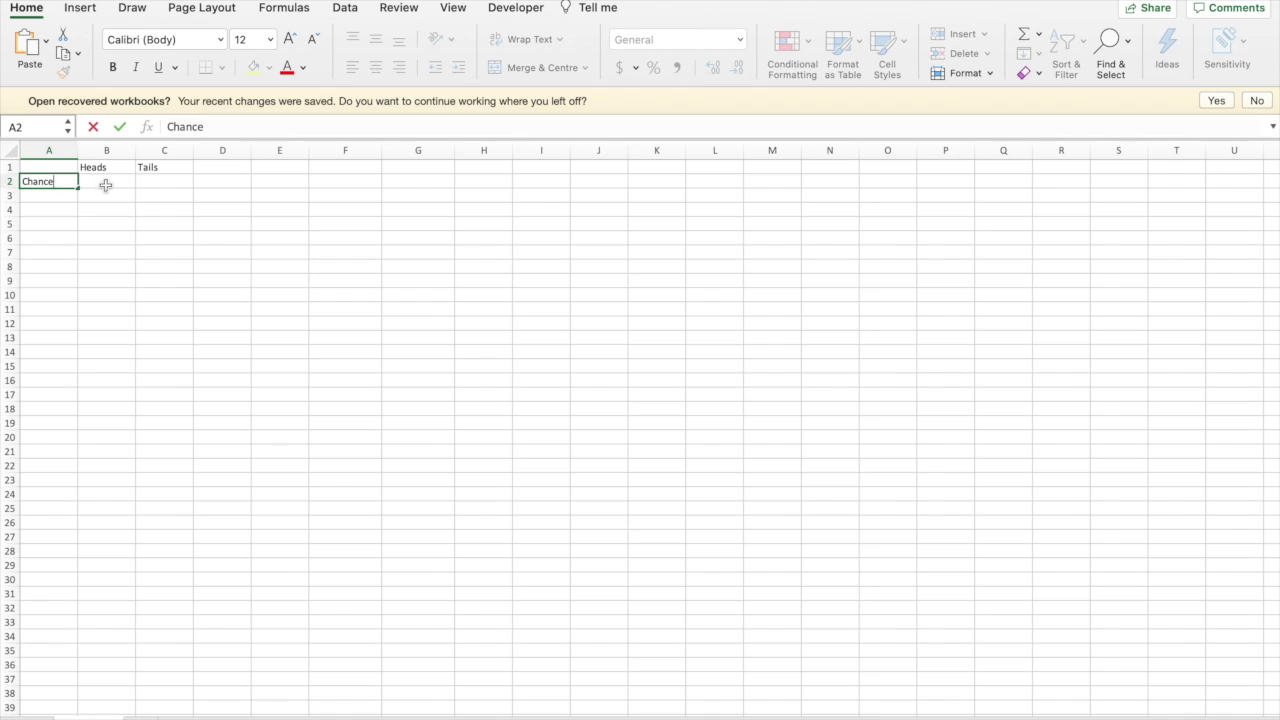
left_click(106, 183)
type("50%")
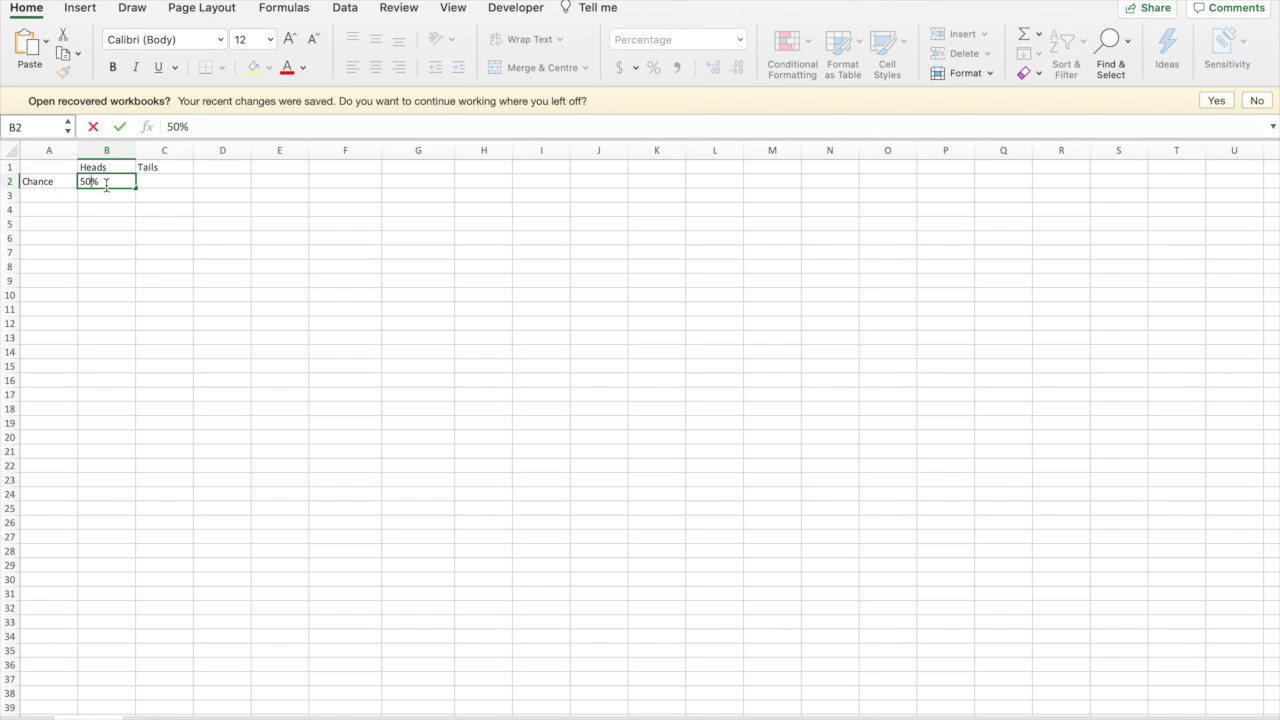
key("Tab")
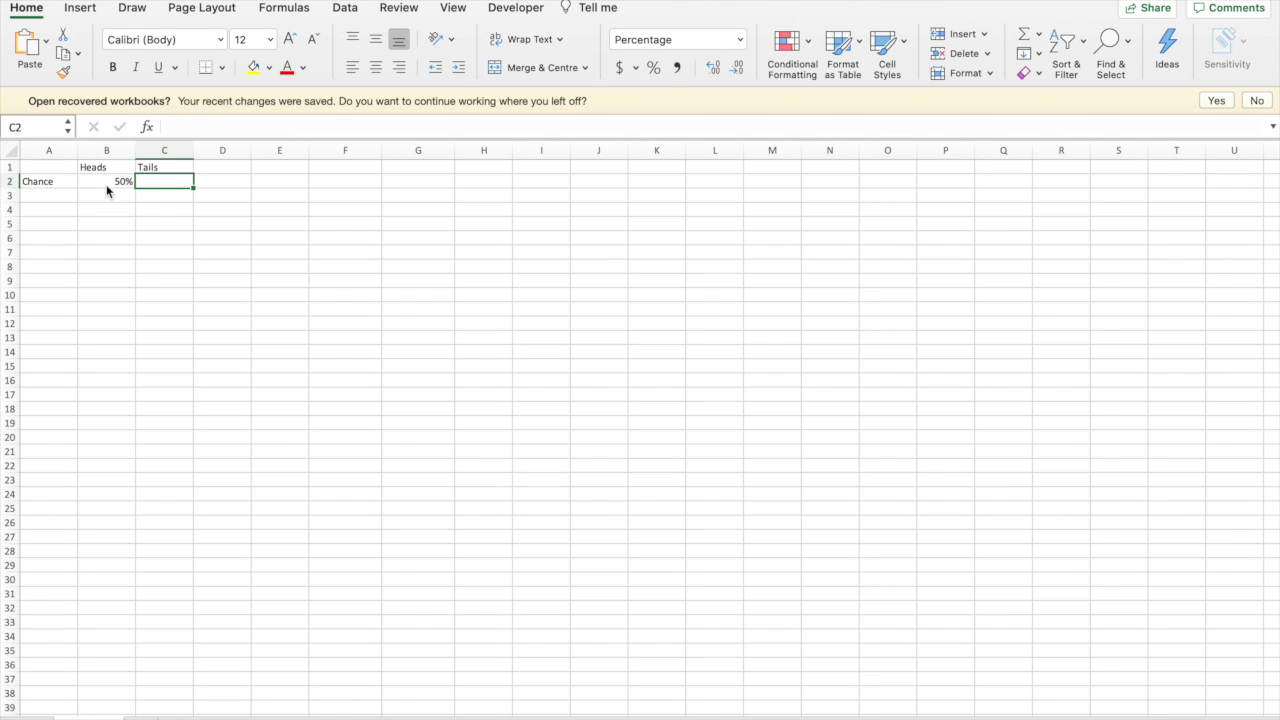
type("50%")
key("Return")
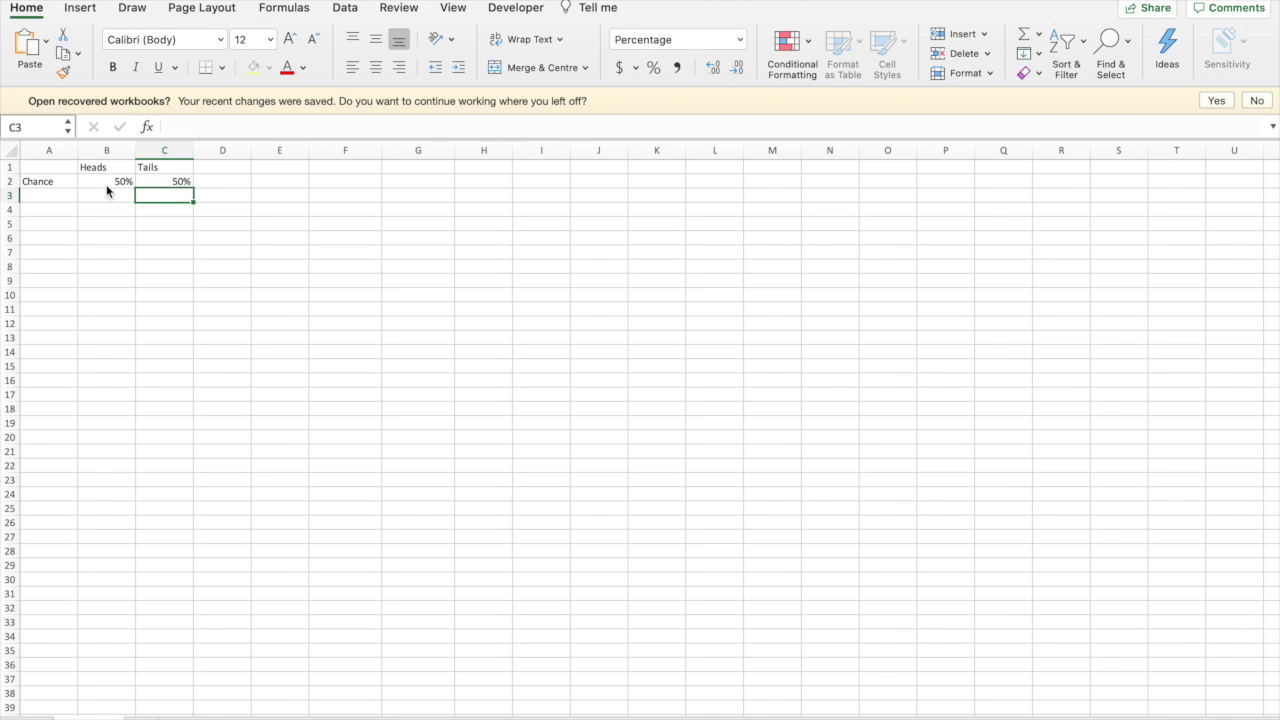
left_click(104, 195)
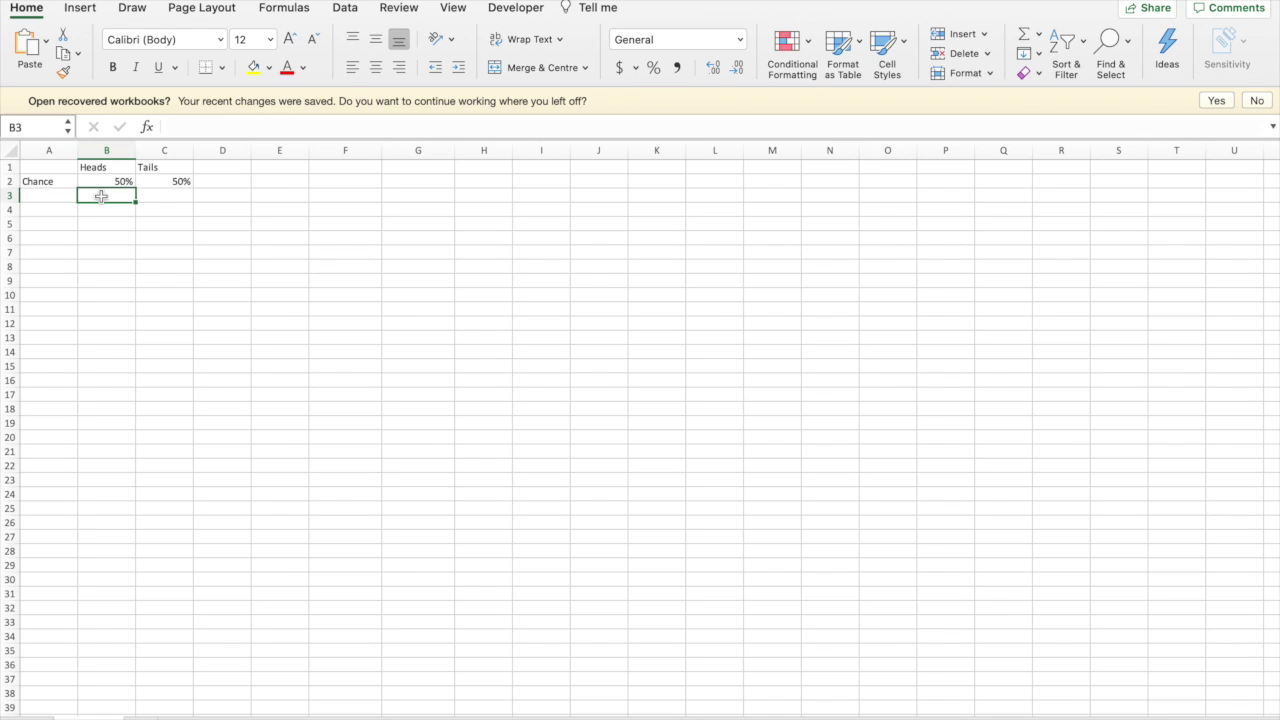
type("=")
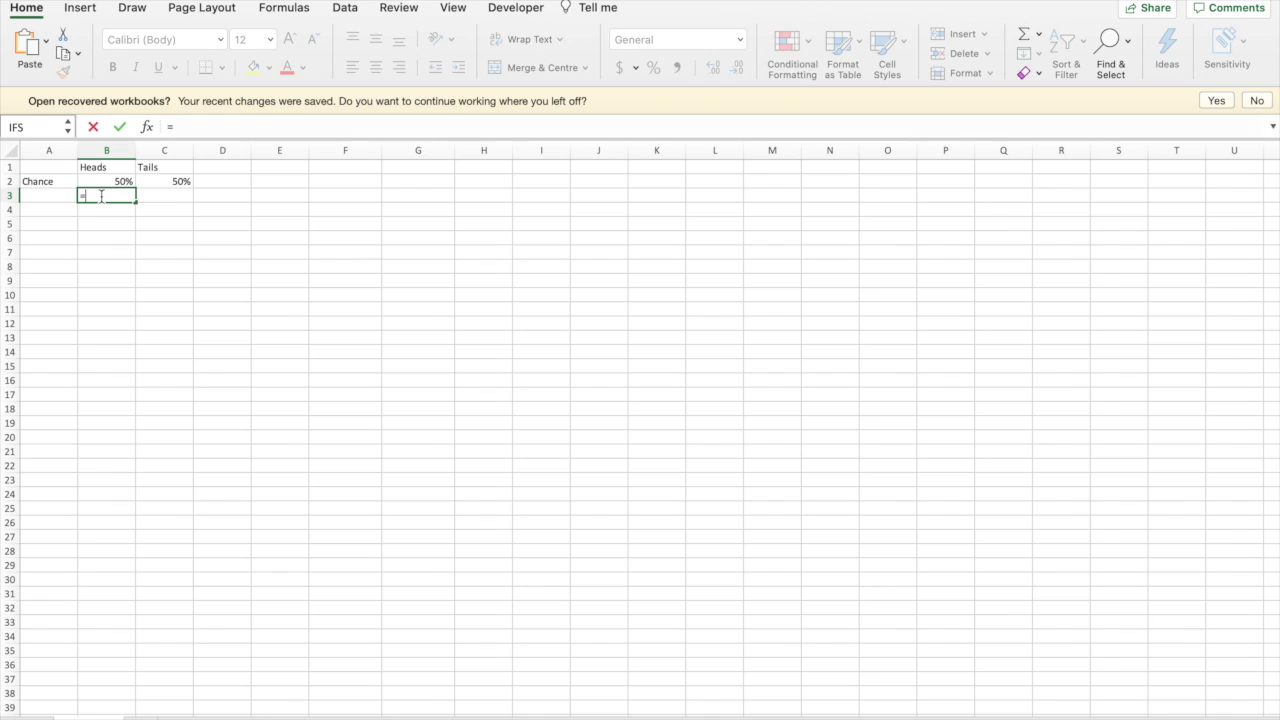
Enter =B2/B2^2 in B3 and fill it to C3, giving odds of 2 for each.
left_click(106, 181)
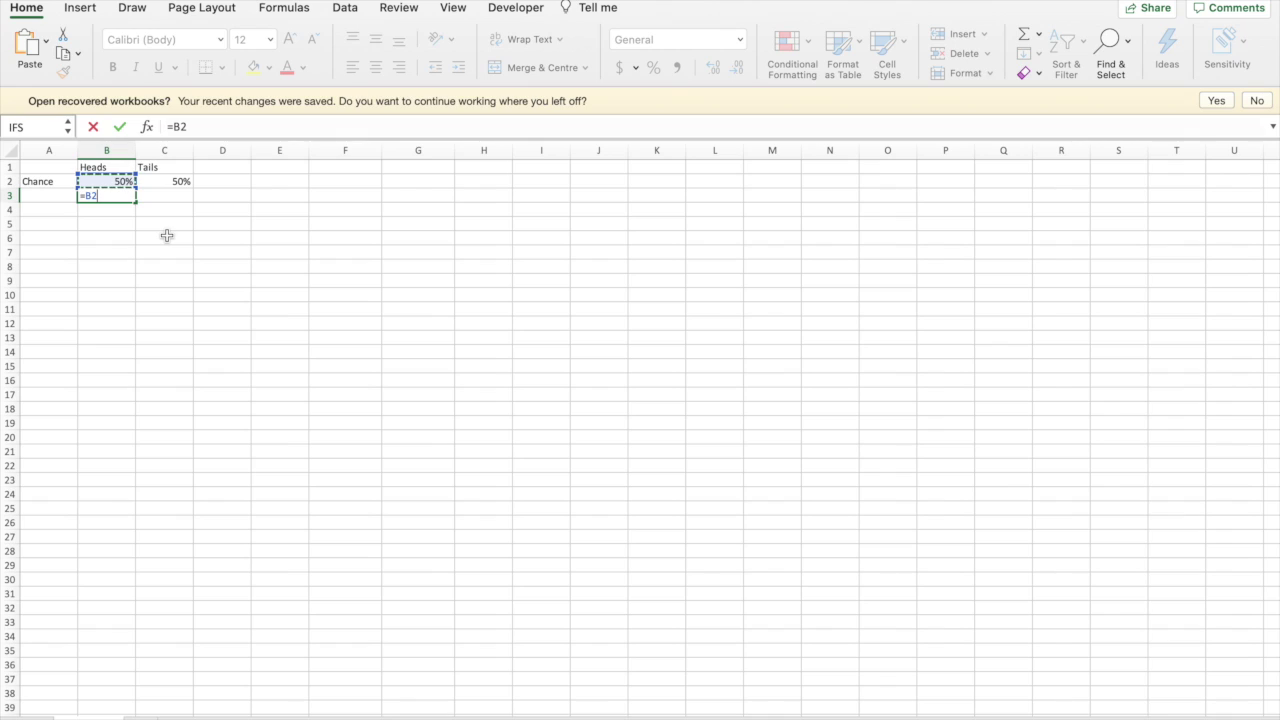
type("/")
left_click(107, 181)
type("*2")
key("Return")
left_click(107, 195)
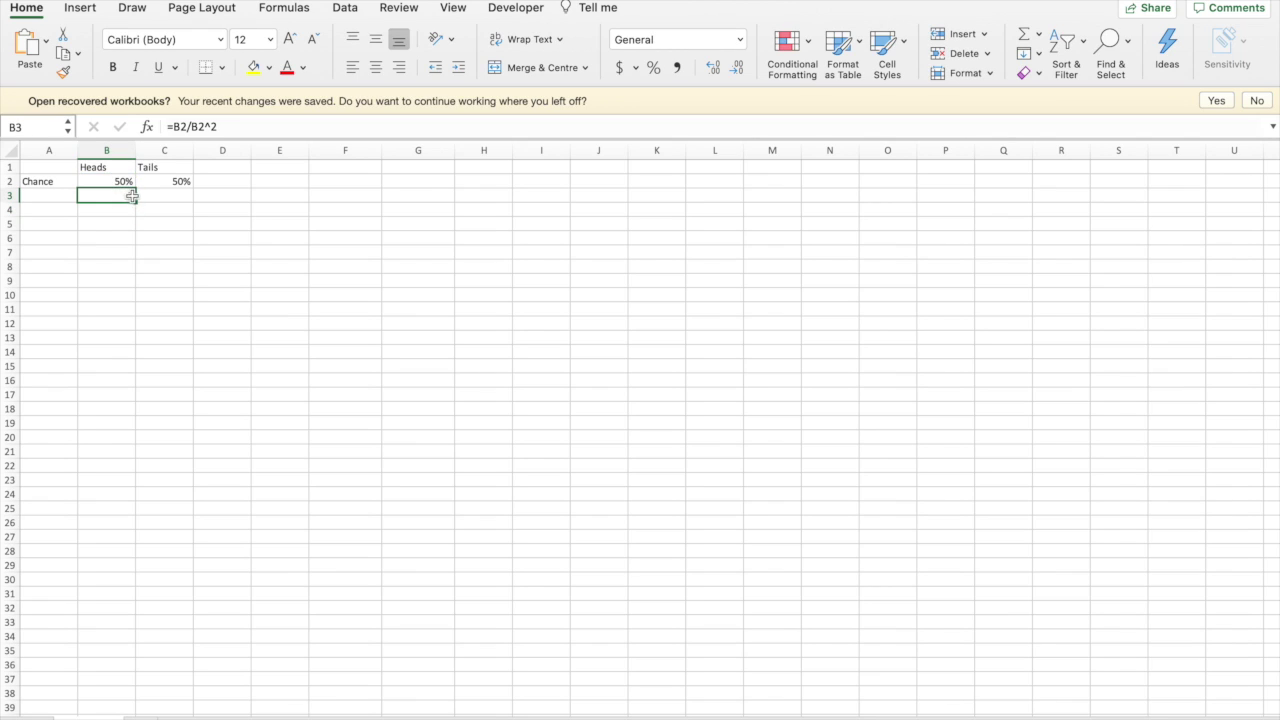
left_click_drag(135, 202, 182, 201)
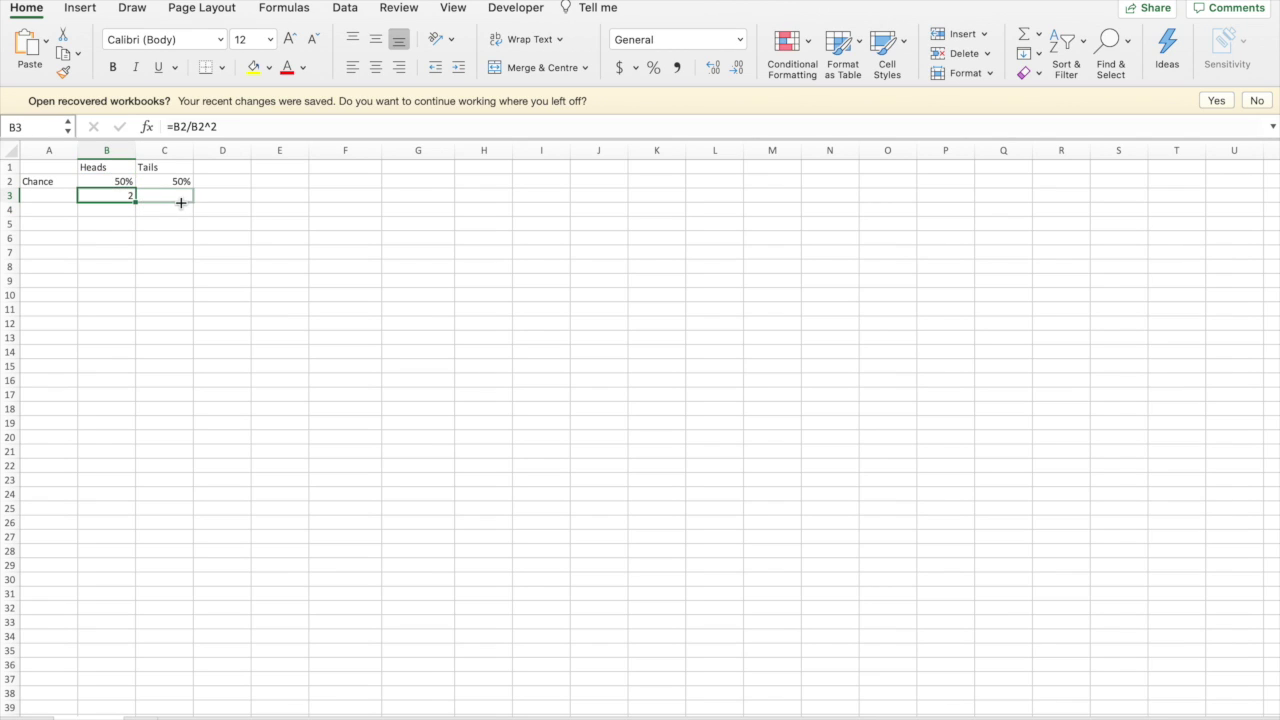
left_click(107, 223)
left_click(124, 197)
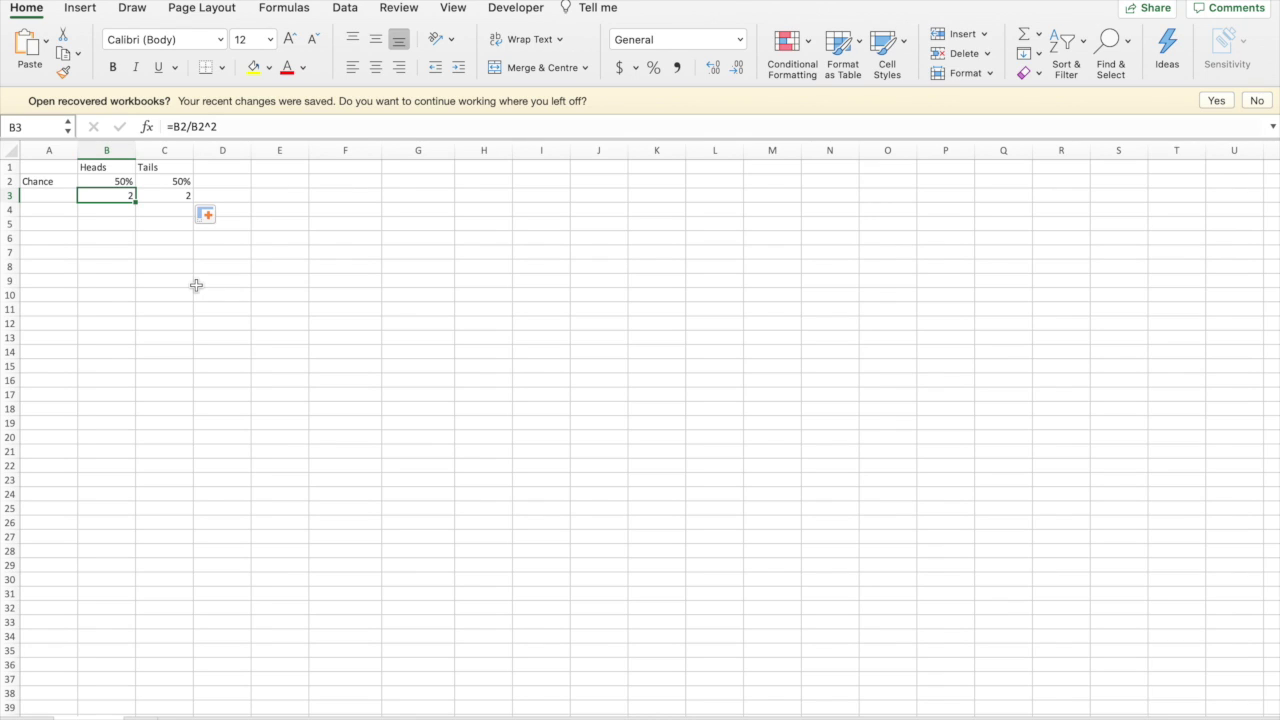
Enter Everton and Liverpool headings in F1:G1 with a Chance row of 80% and 20%.
left_click(338, 170)
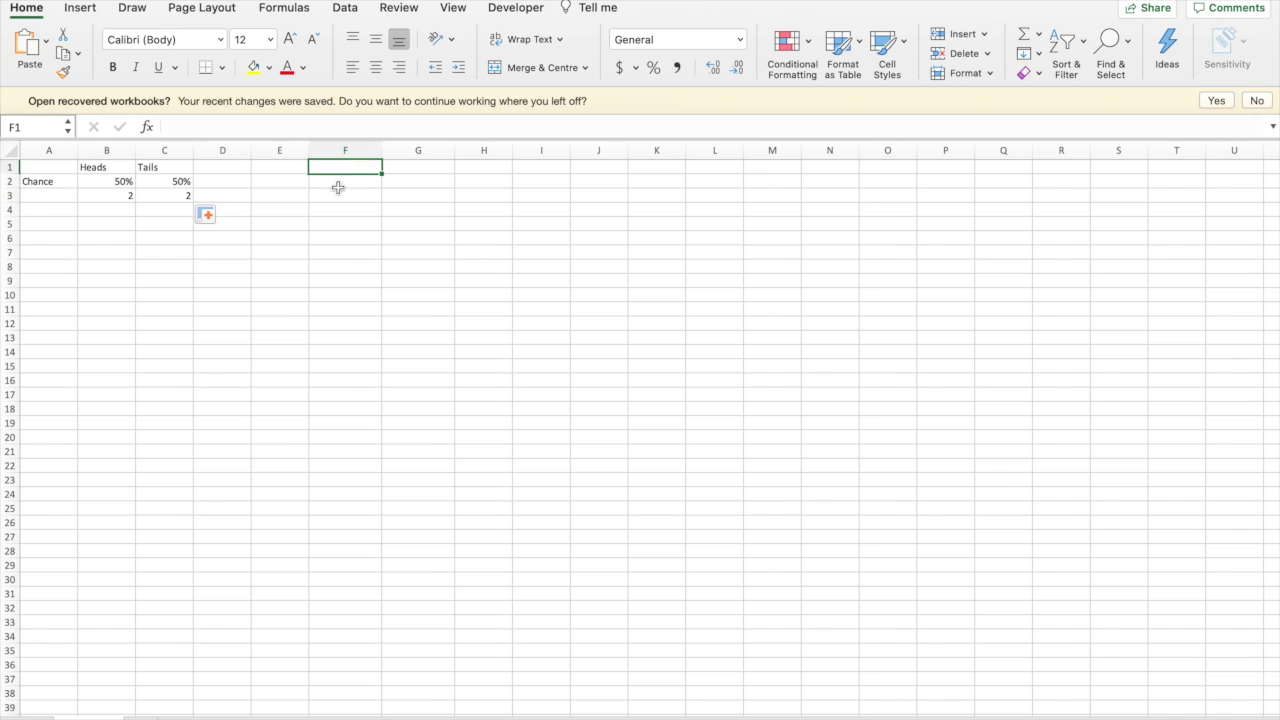
type("Everton")
left_click(423, 182)
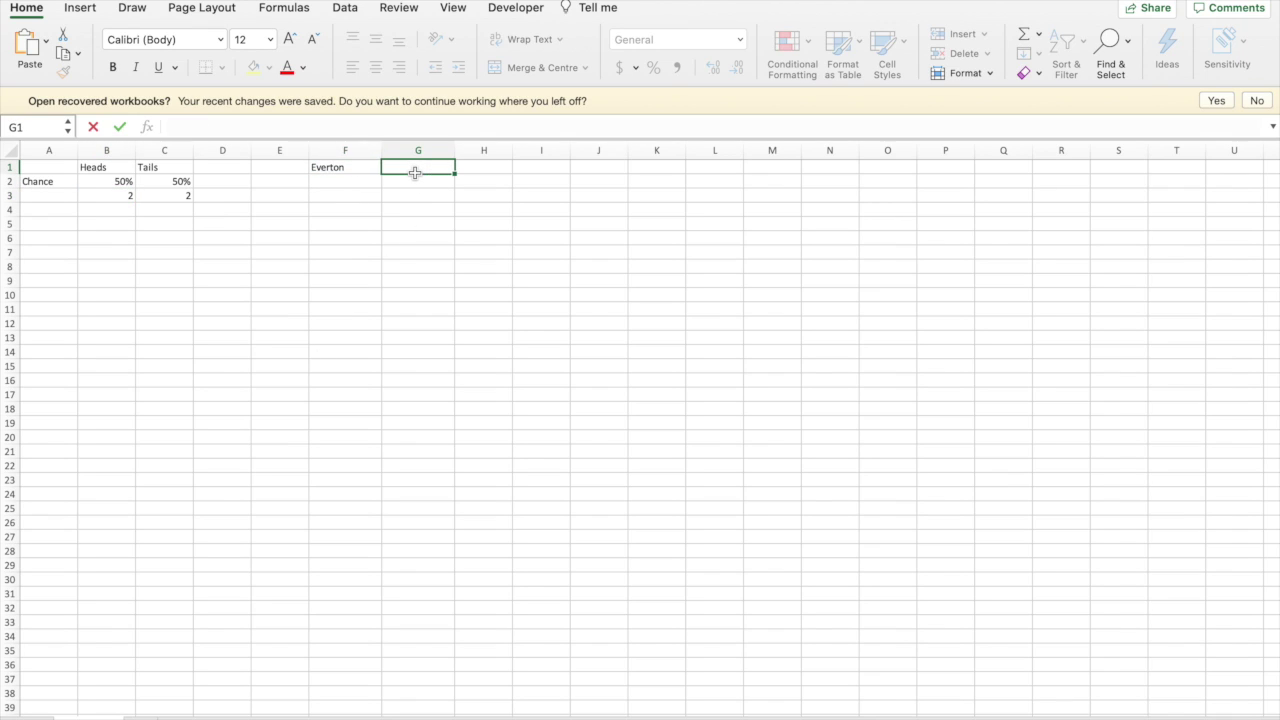
type("Liverpool")
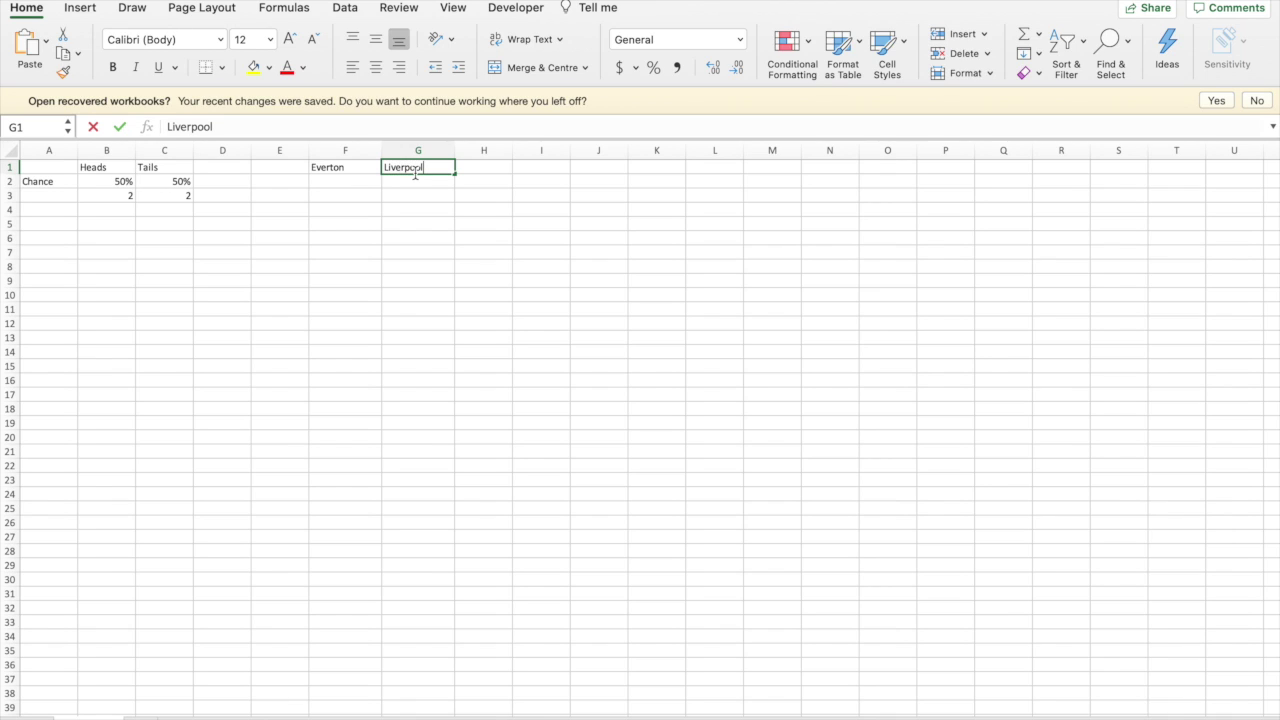
left_click(279, 182)
type("Chance")
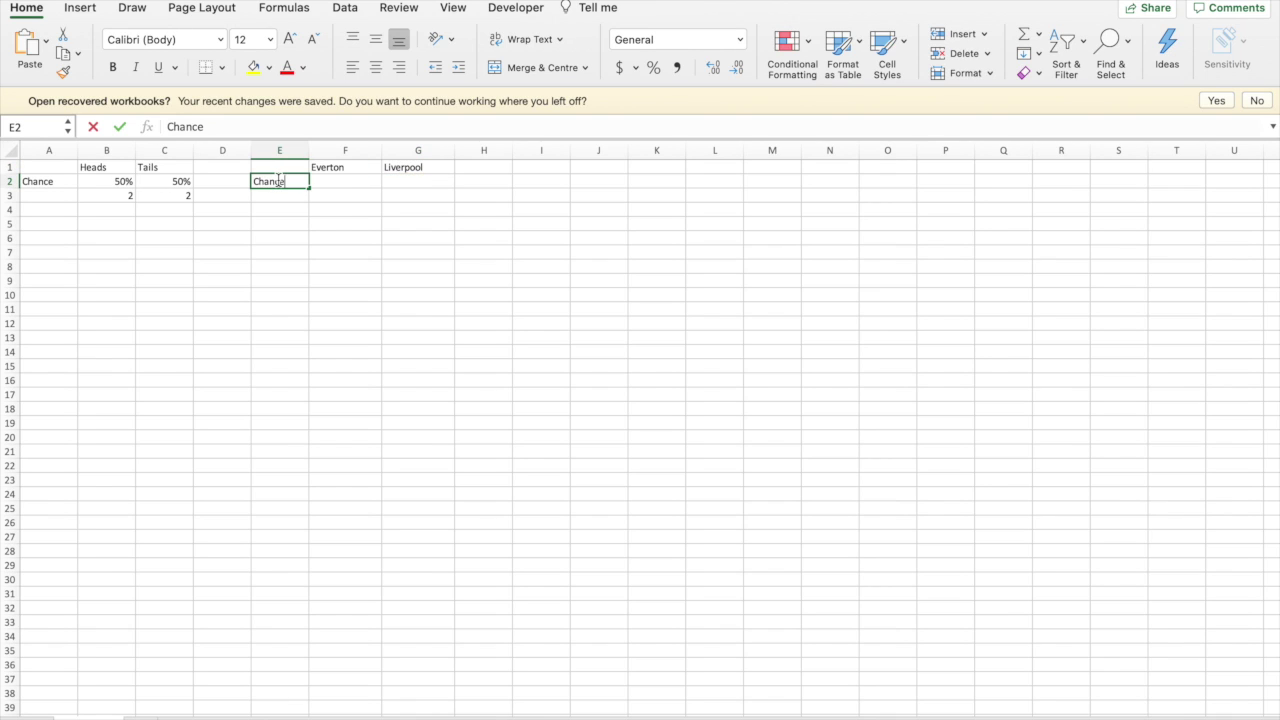
left_click(345, 182)
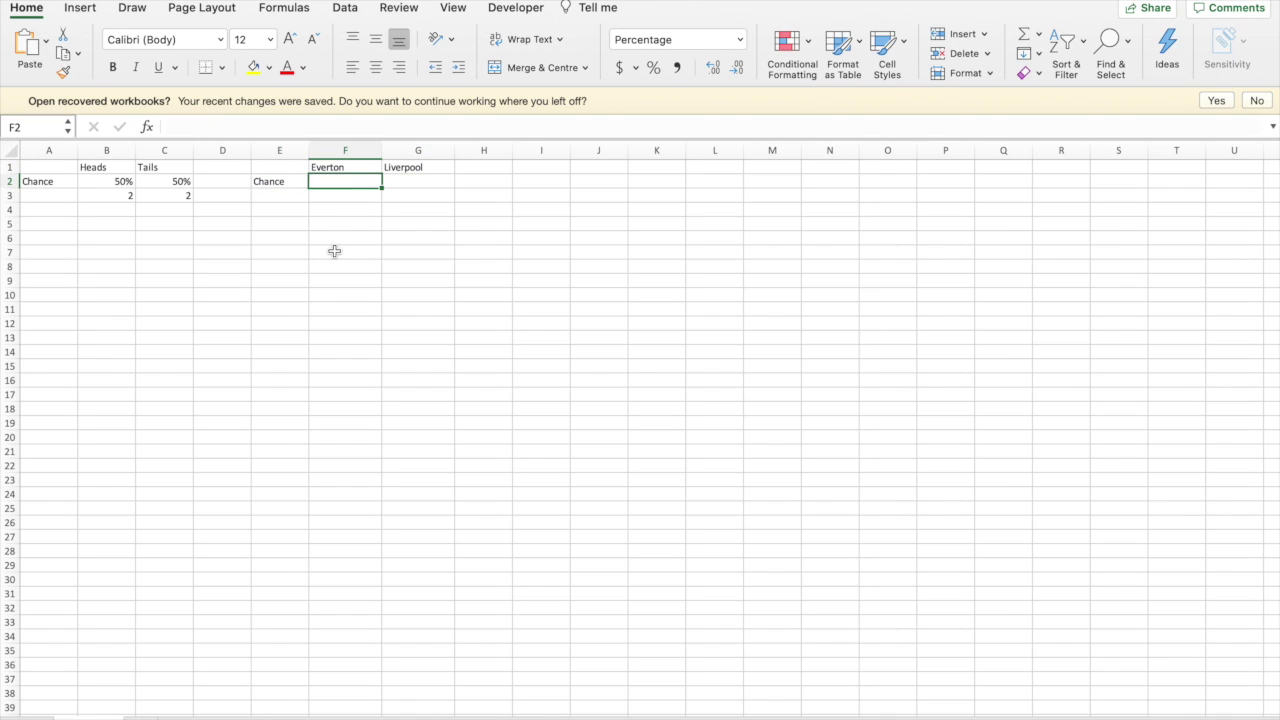
type("80%")
key("Tab")
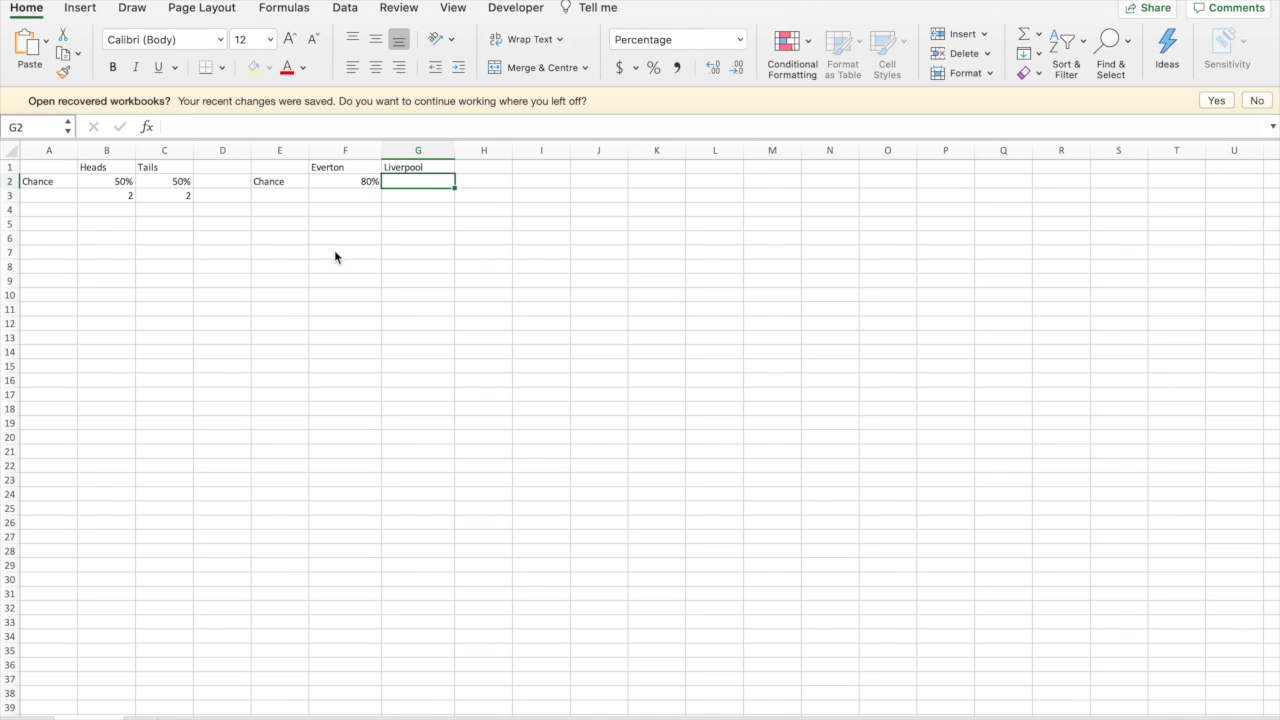
type("20%")
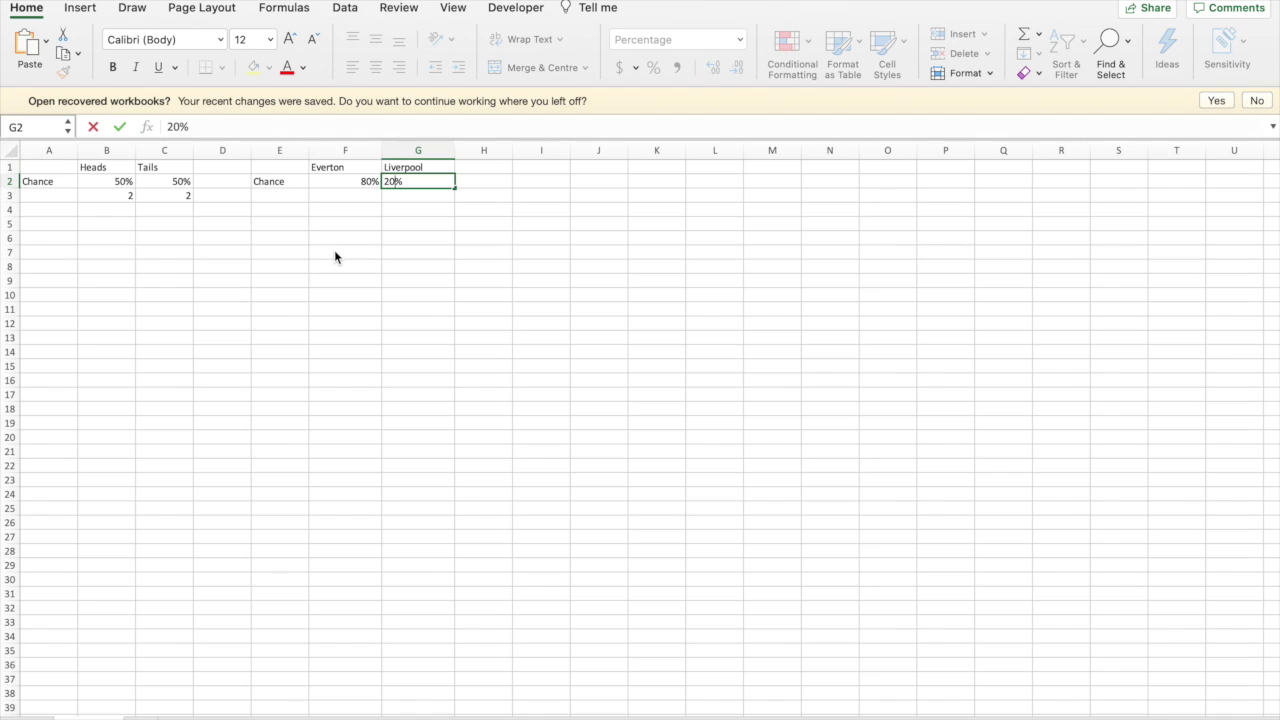
key("Tab")
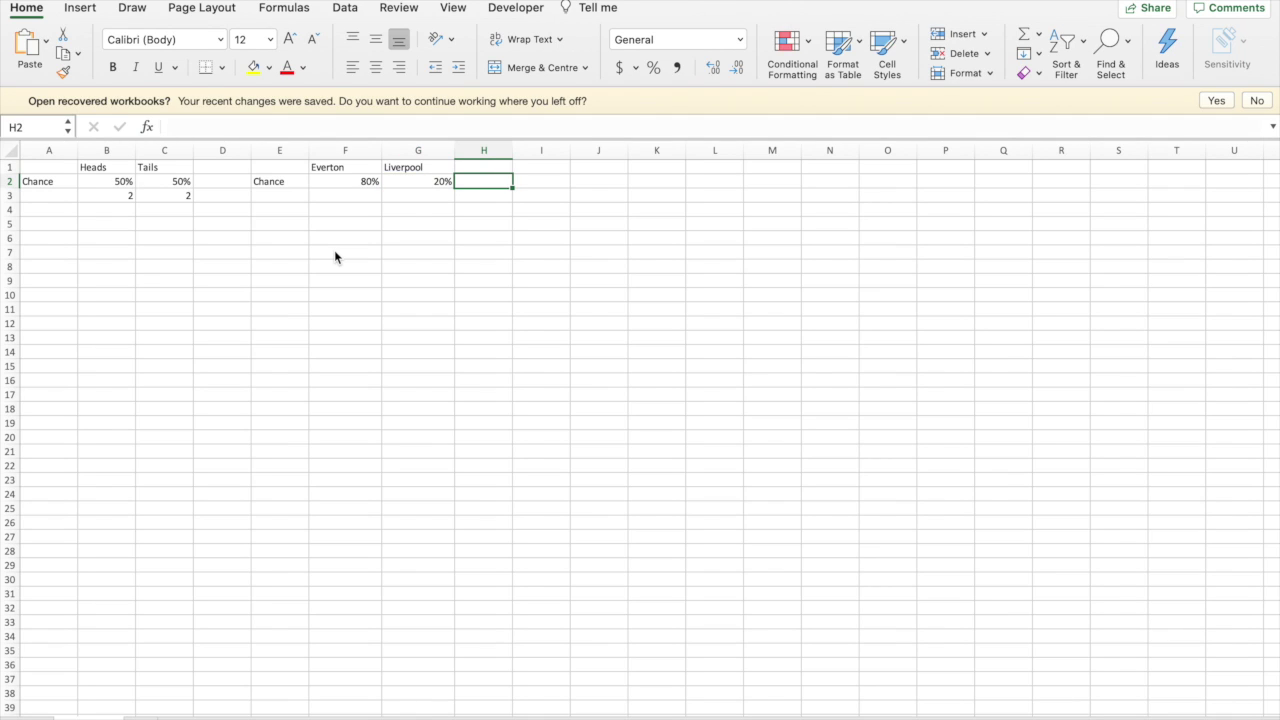
left_click(330, 196)
type("=")
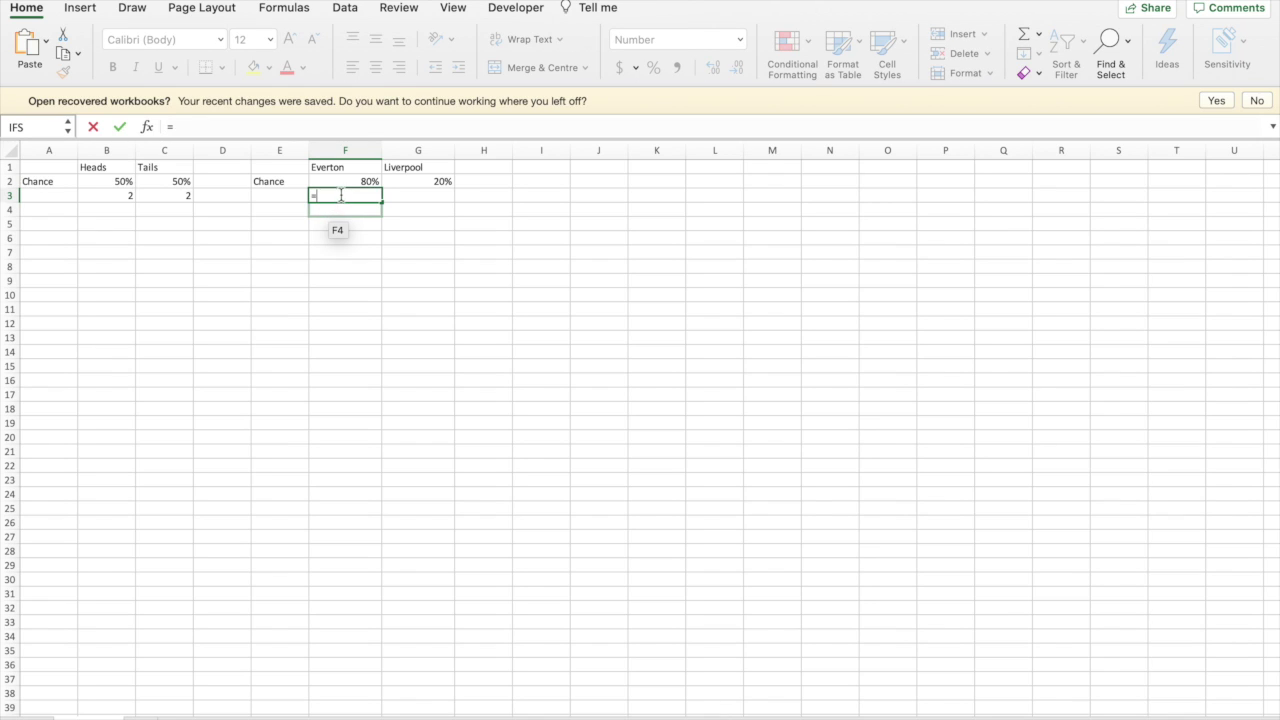
Enter =F2/F2^2 in F3 and fill it to G3, giving odds 1.25 and 5.00.
left_click(344, 183)
type("/")
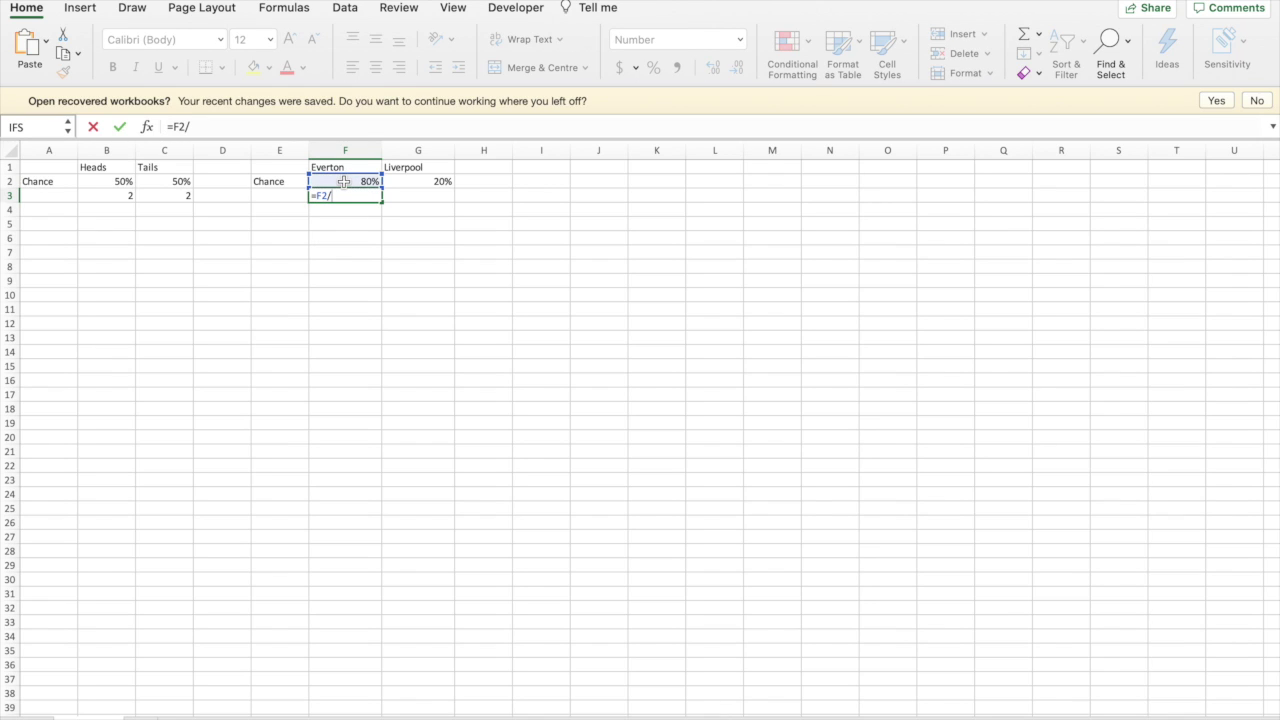
left_click(344, 183)
type("^2")
key("Return")
left_click(344, 195)
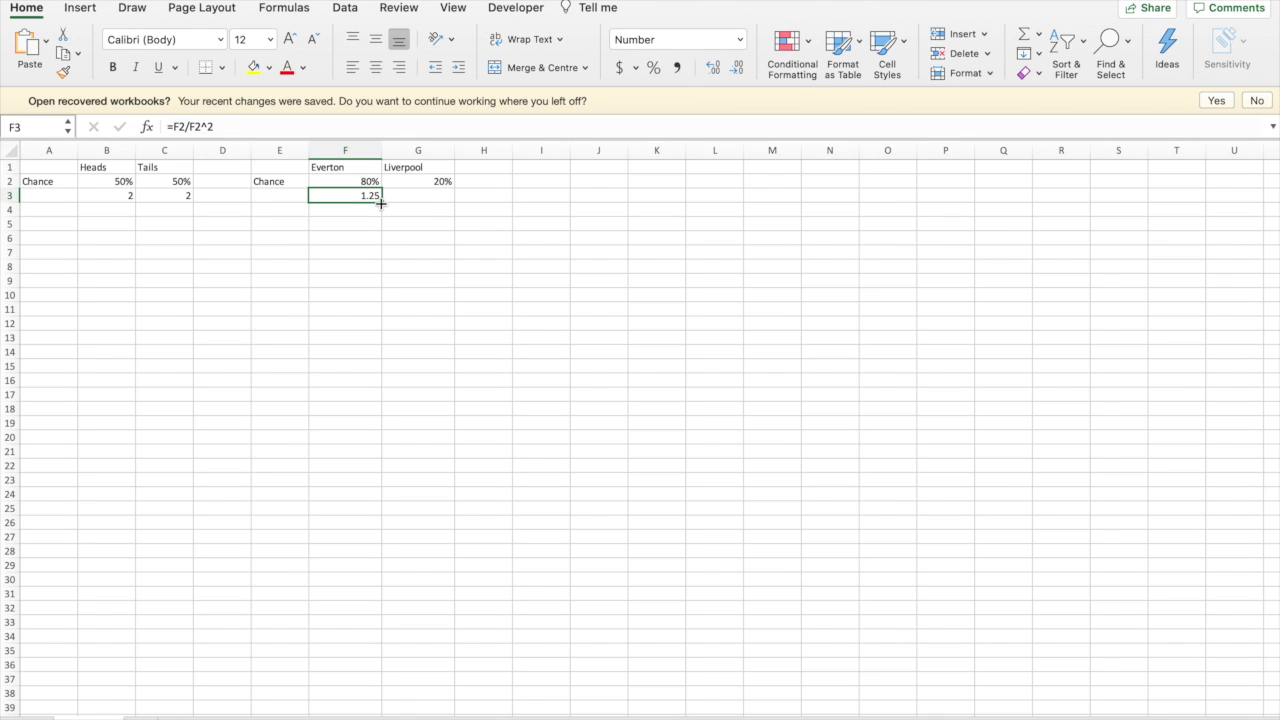
left_click_drag(381, 202, 419, 202)
left_click(417, 223)
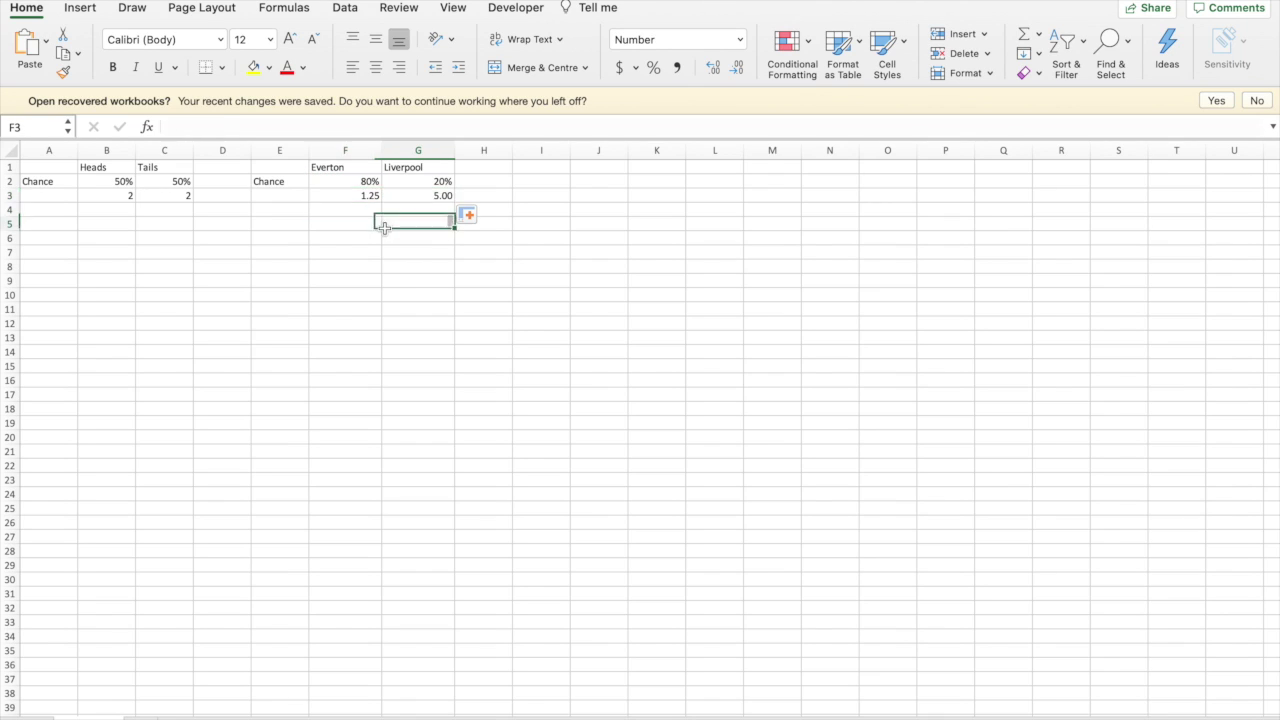